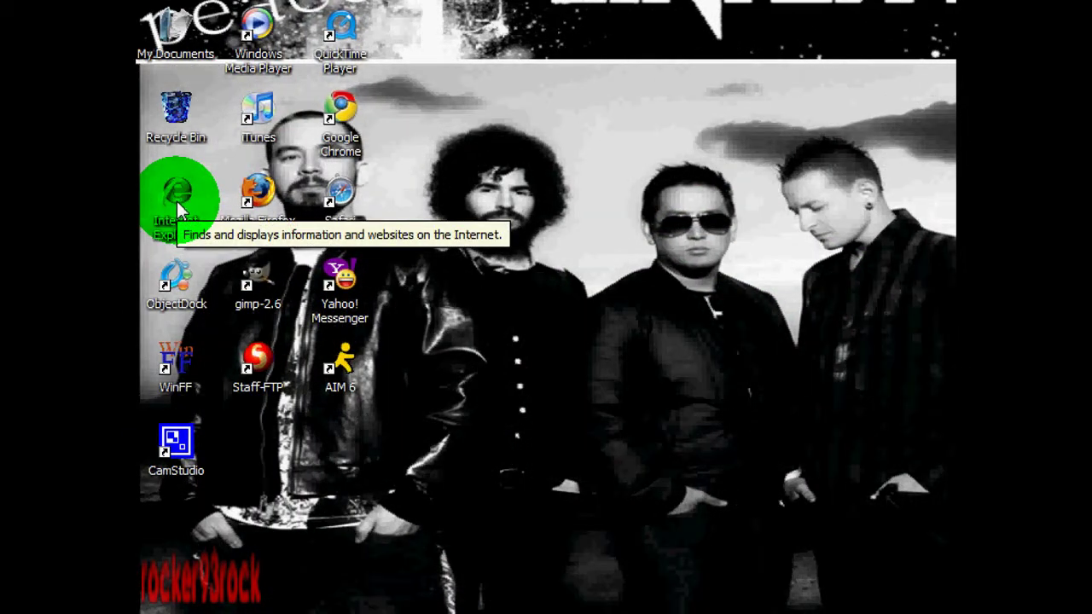
Launch Internet Explorer from its desktop icon, opening the Toshiba Google start page.
{"action": "left_click", "coordinate": [176, 202]}
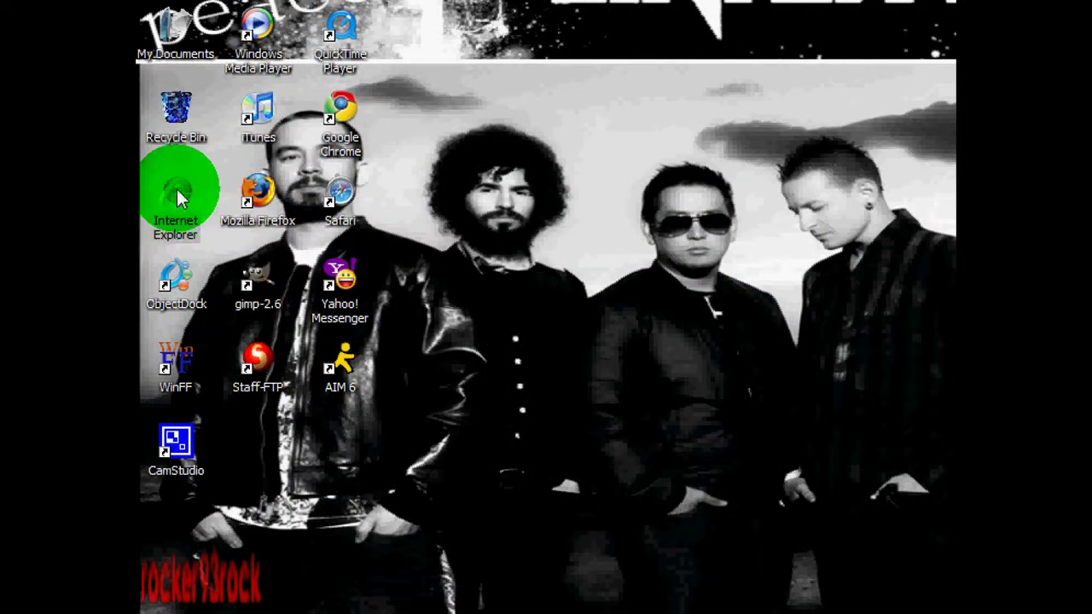
{"action": "double_click", "coordinate": [158, 200]}
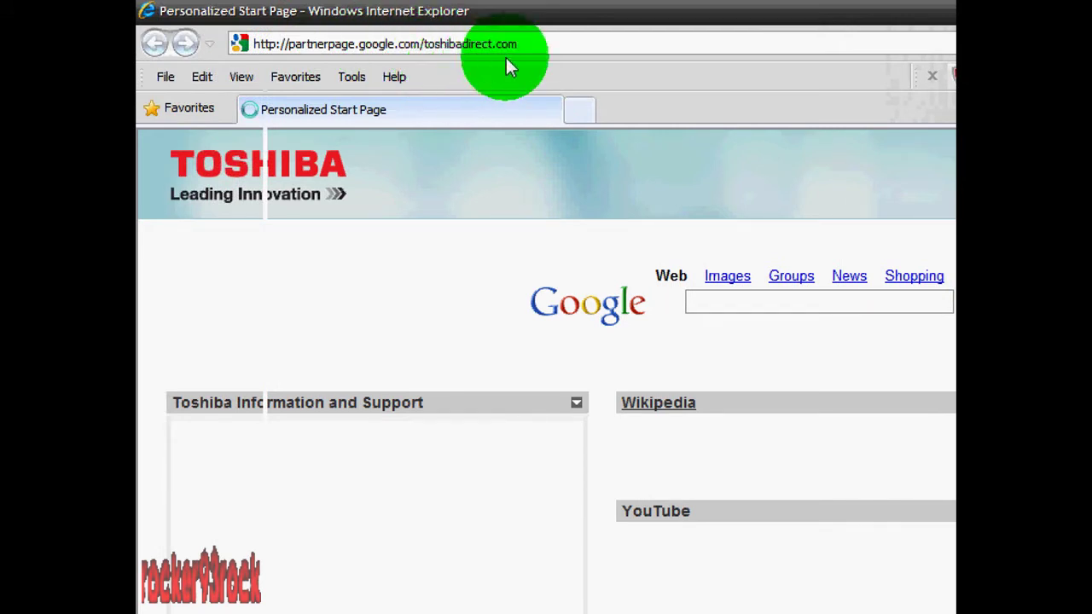
Navigate the browser to google.com through the address bar.
{"action": "left_click", "coordinate": [530, 48]}
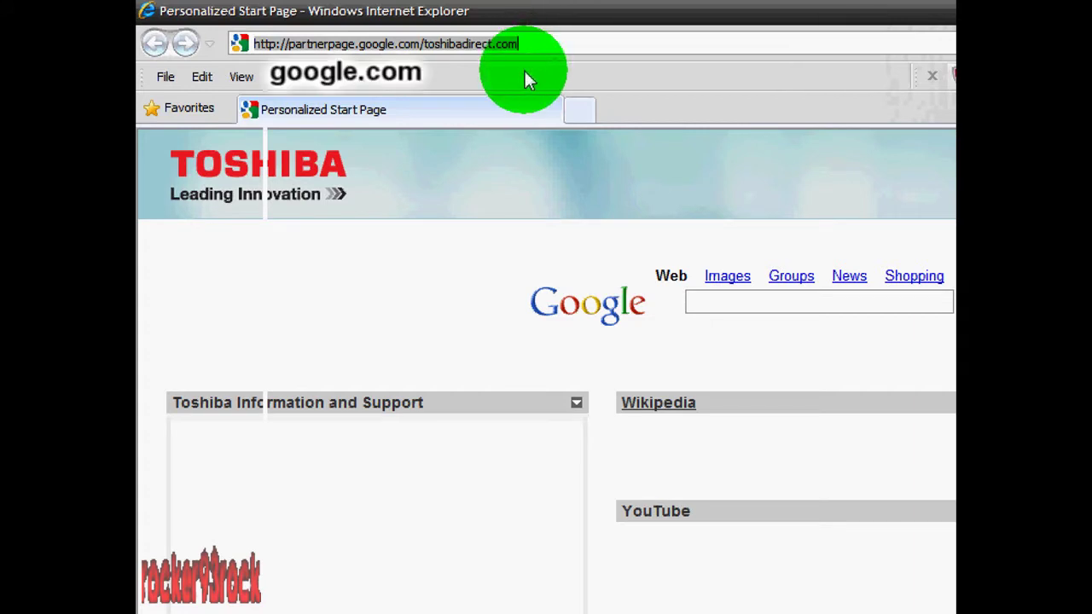
{"action": "type", "text": "g"}
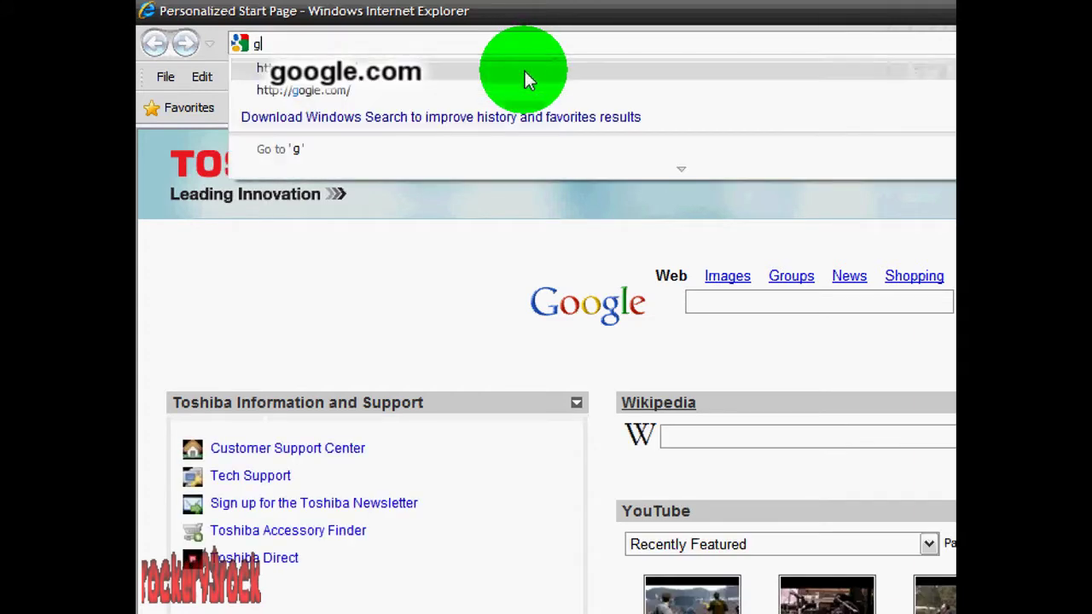
{"action": "type", "text": "oogl"}
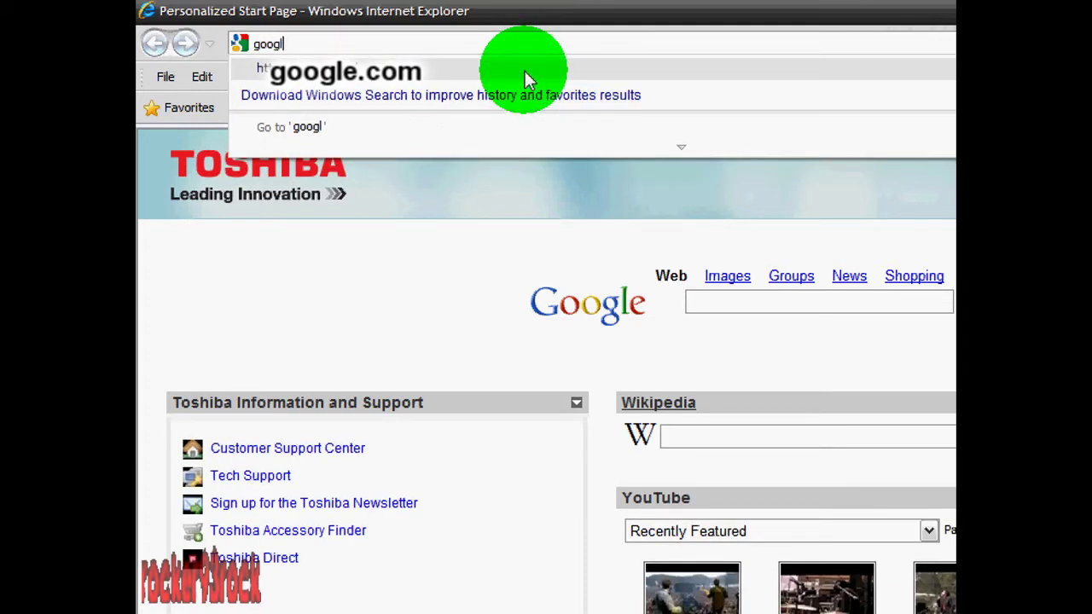
{"action": "type", "text": "e."}
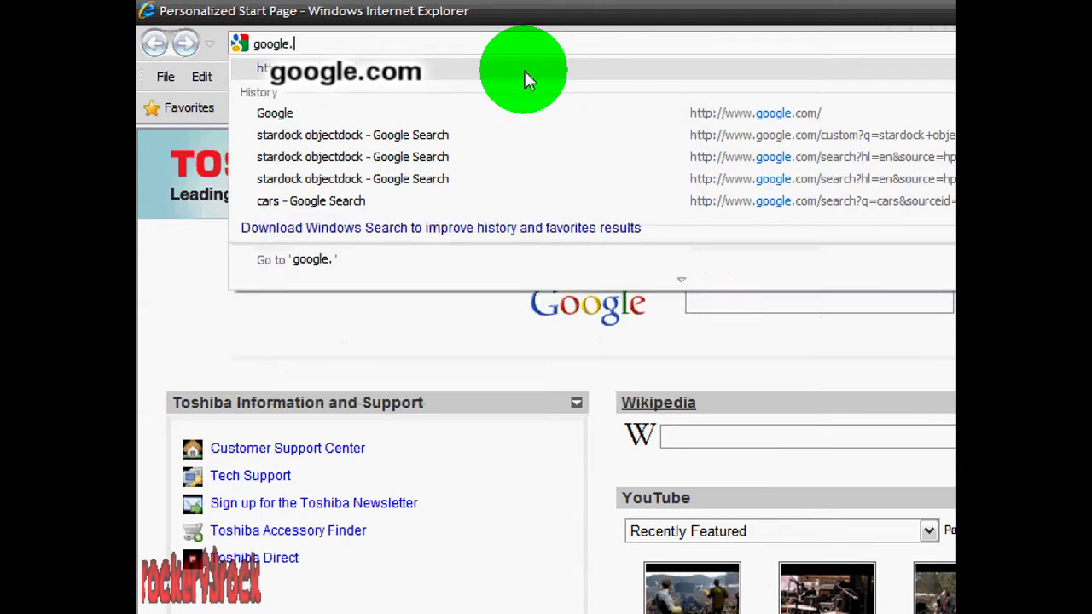
{"action": "type", "text": "com"}
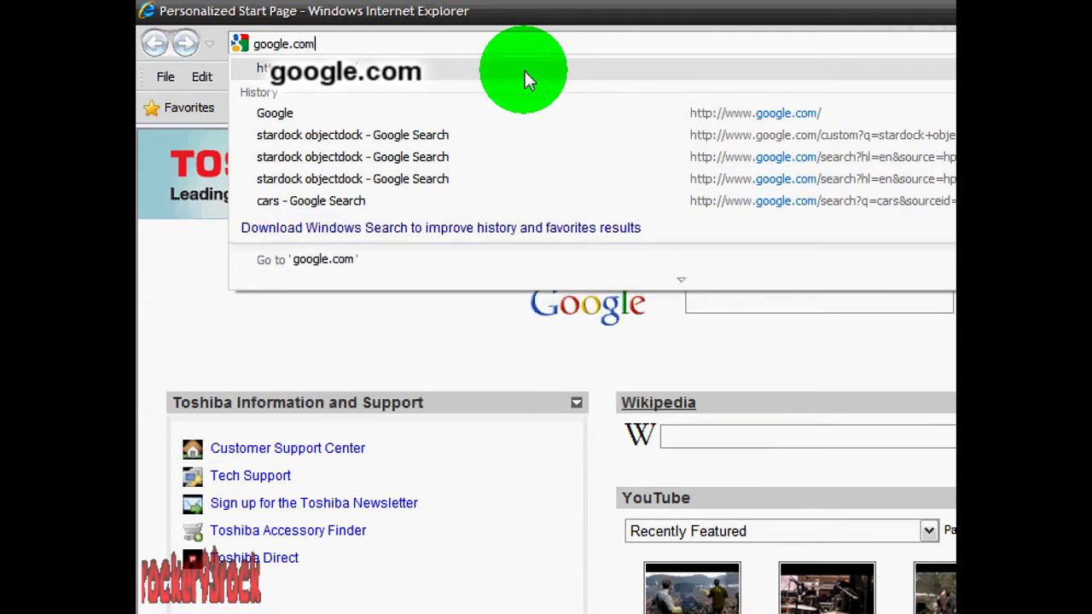
{"action": "key", "text": "Return"}
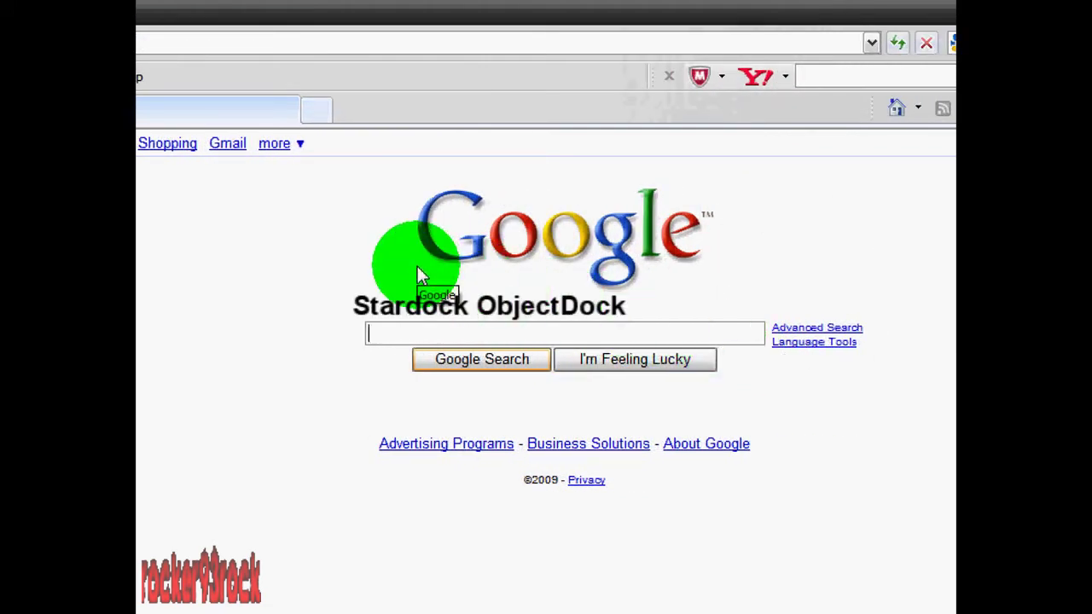
Search Google for 'stardock objectdock' and open Stardock's ObjectDock product page.
{"action": "type", "text": "st"}
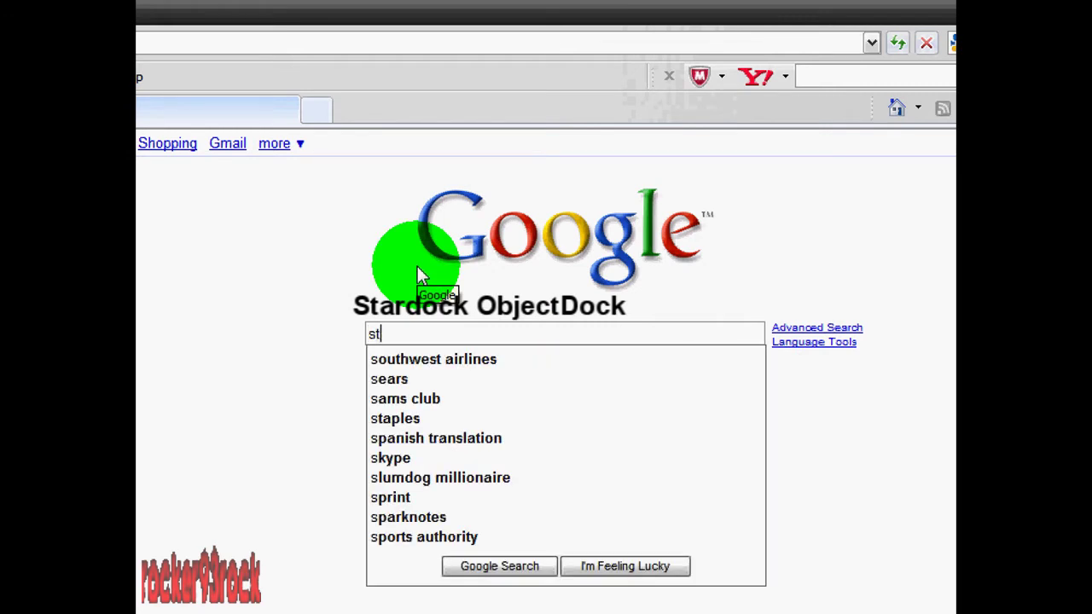
{"action": "type", "text": "ar"}
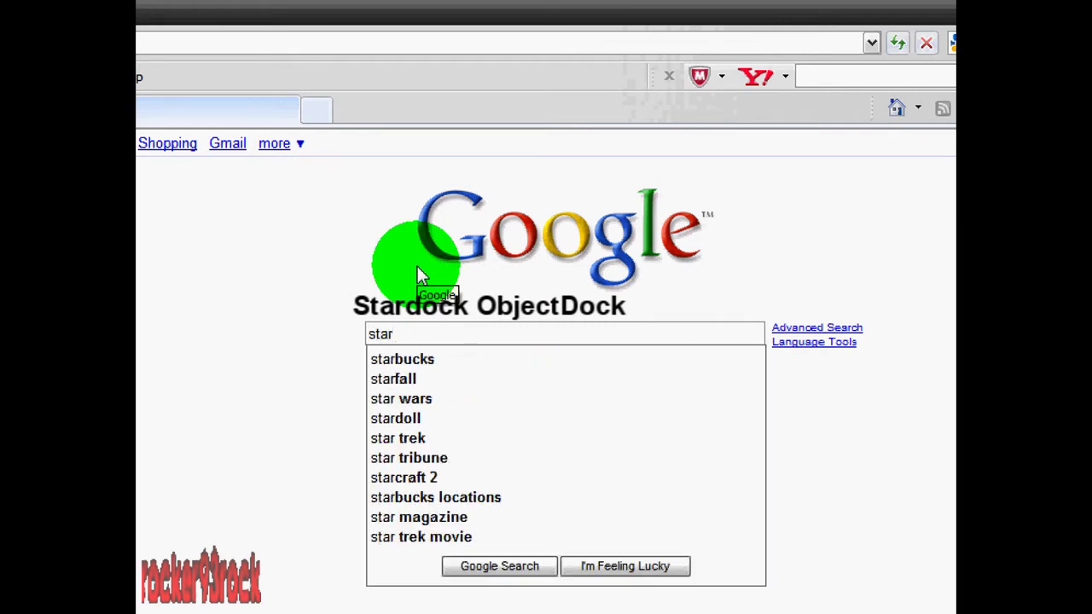
{"action": "type", "text": "dock"}
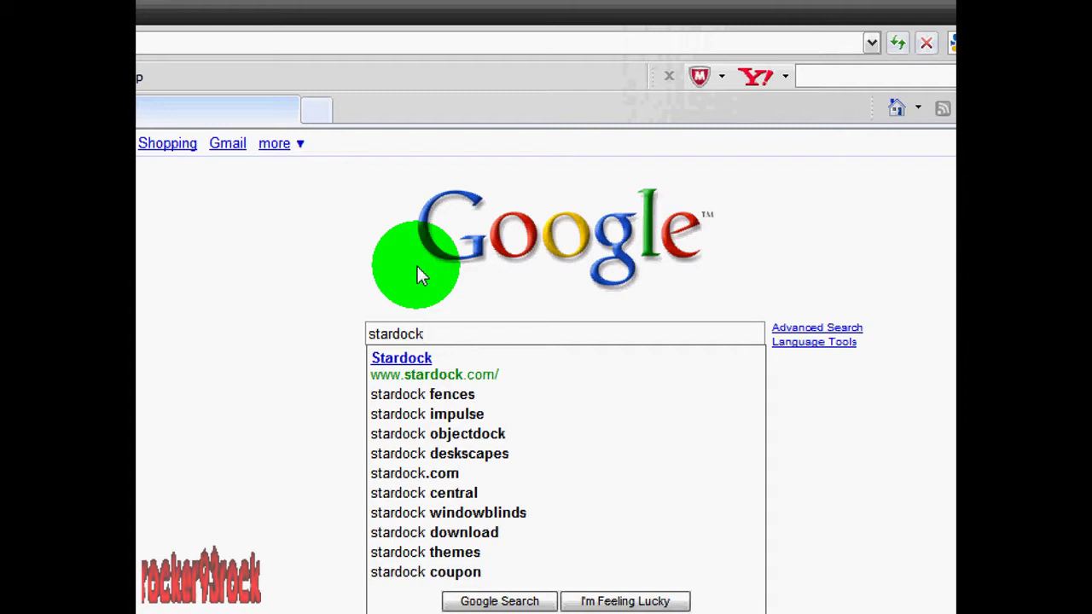
{"action": "left_click", "coordinate": [478, 434]}
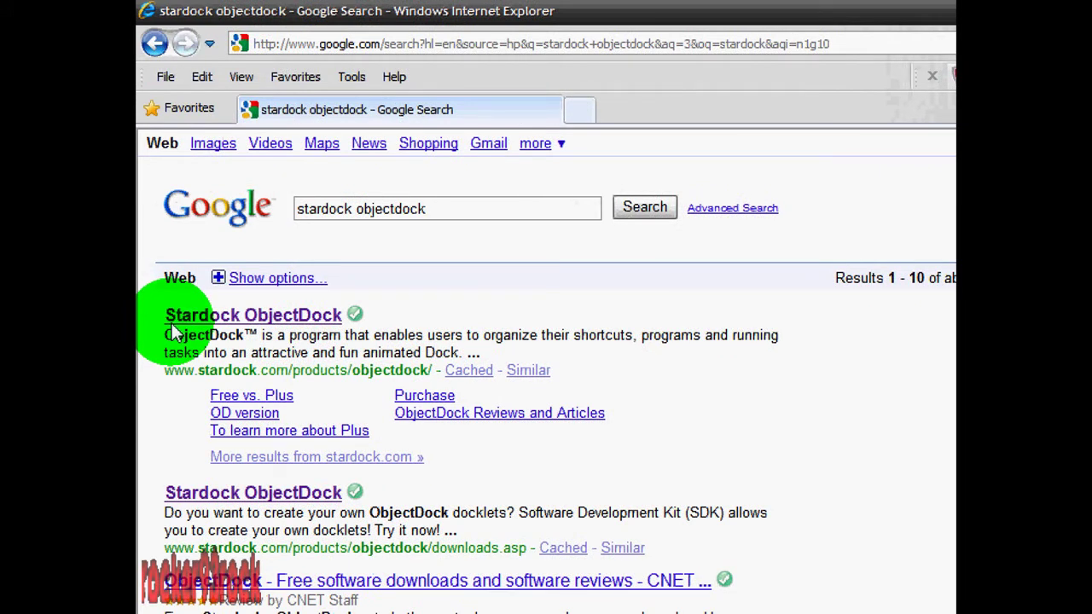
{"action": "left_click", "coordinate": [243, 315]}
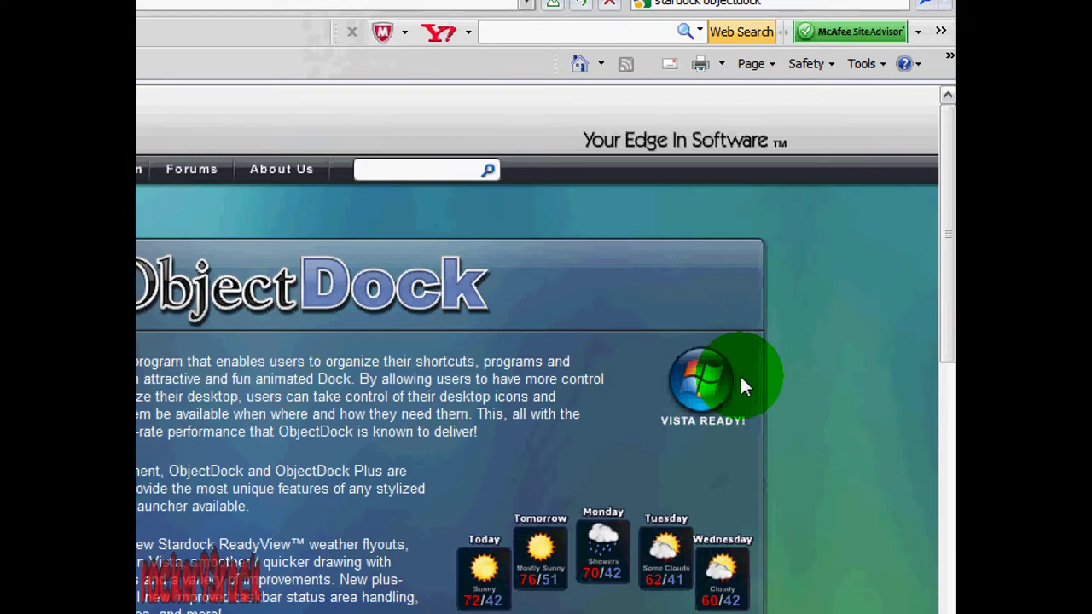
Scroll down to the ObjectDock Free vs. Plus comparison table with its Download and BUY buttons.
{"action": "scroll", "coordinate": [739, 374], "scroll_direction": "down", "scroll_amount": 3}
{"action": "scroll", "coordinate": [721, 451], "scroll_direction": "down", "scroll_amount": 2}
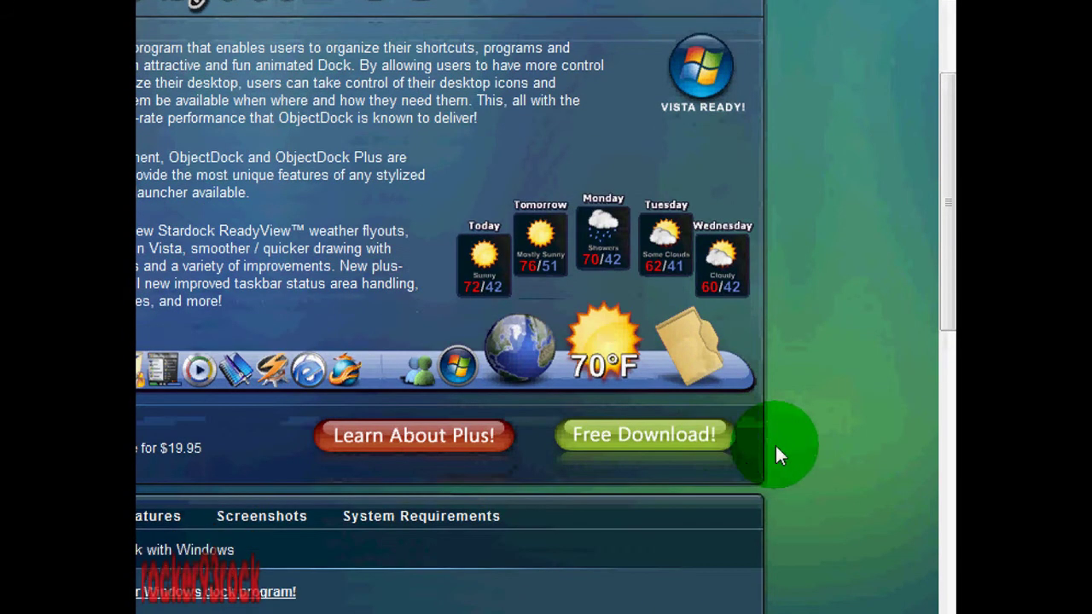
{"action": "scroll", "coordinate": [774, 444], "scroll_direction": "down", "scroll_amount": 5}
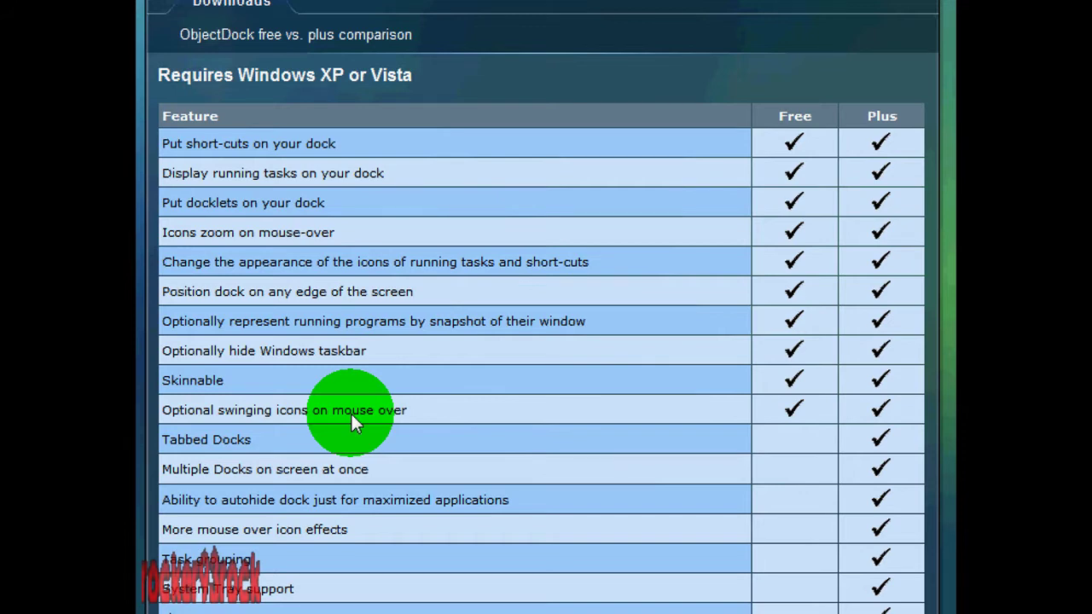
{"action": "scroll", "coordinate": [351, 419], "scroll_direction": "down", "scroll_amount": 2}
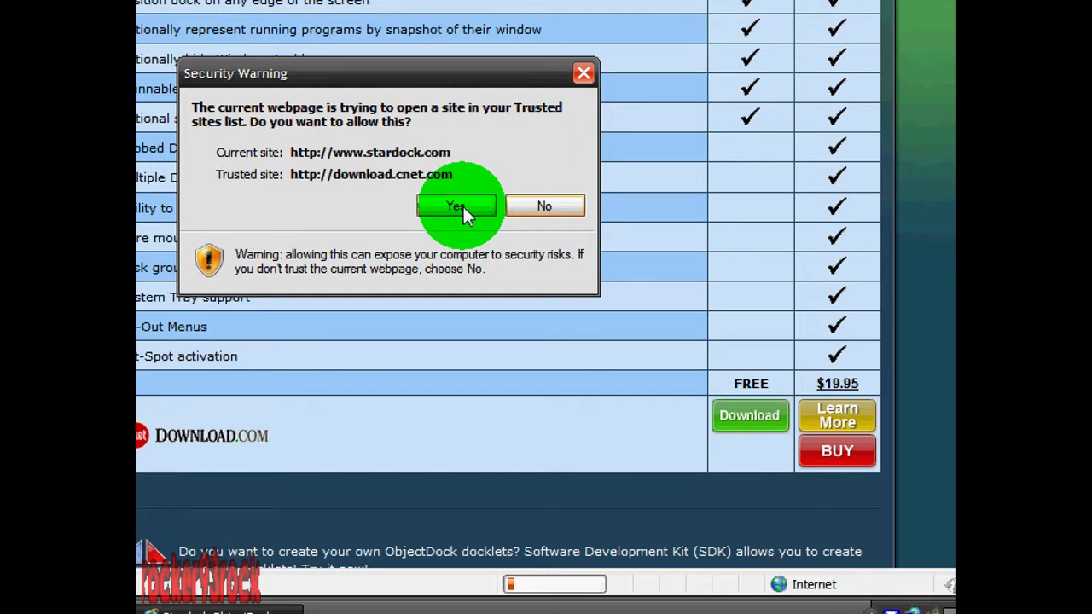
Allow the security warning to reach CNET Download.com's ObjectDock 1.90 page.
{"action": "left_click", "coordinate": [463, 204]}
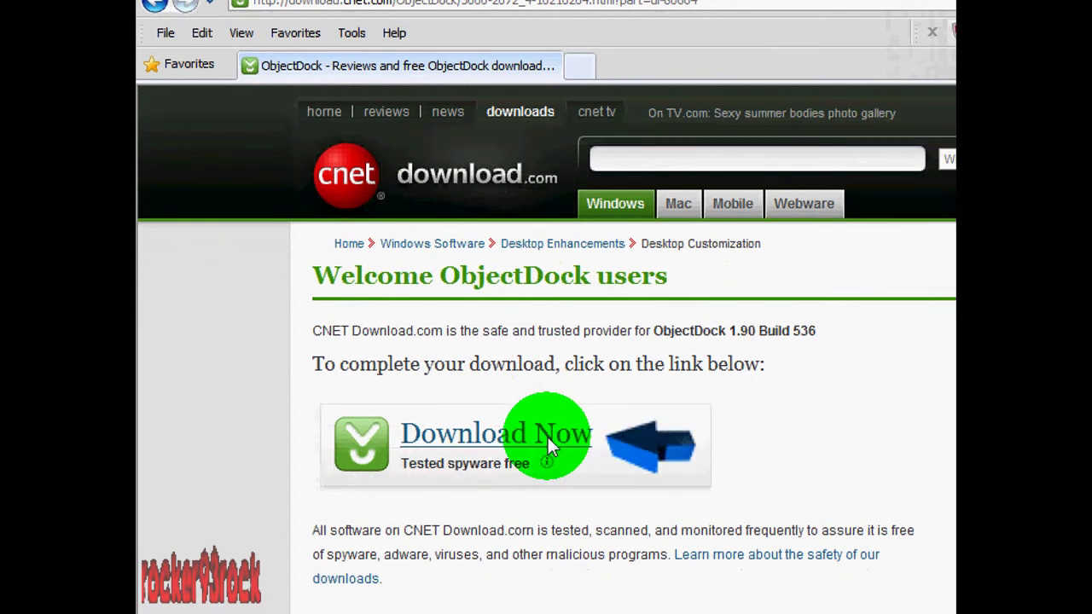
Start the ObjectDock download on CNET and allow the trusted site in the security warning.
{"action": "left_click", "coordinate": [550, 448]}
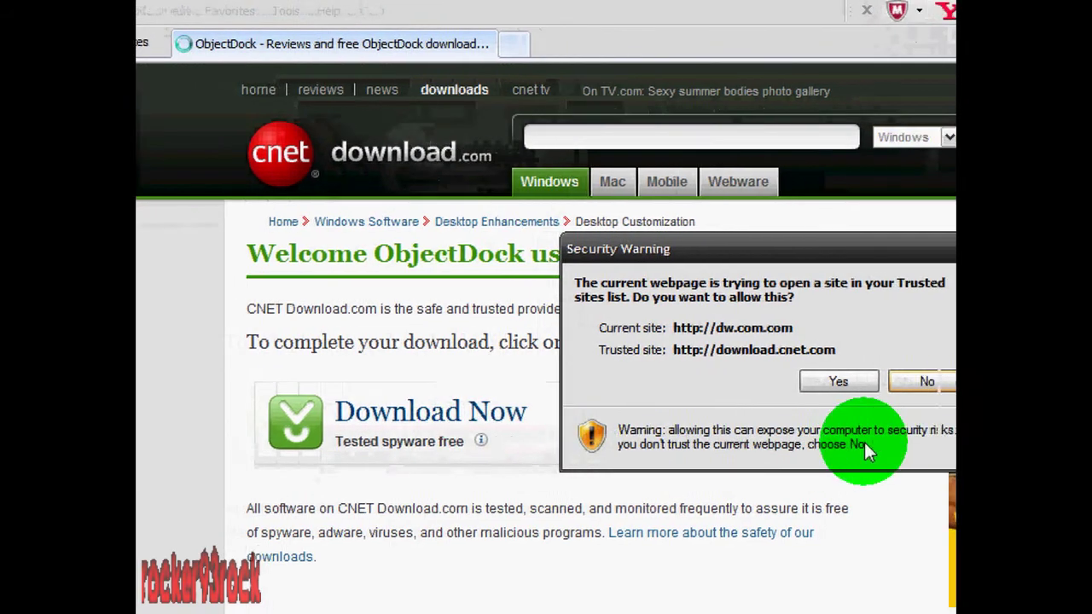
{"action": "left_click", "coordinate": [721, 394]}
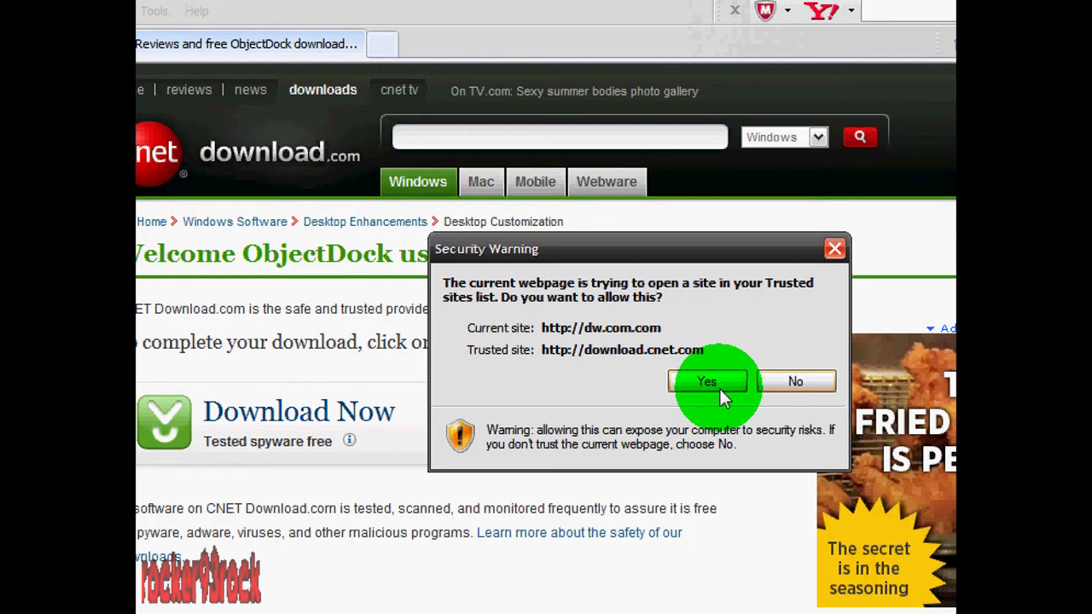
{"action": "left_click", "coordinate": [721, 395]}
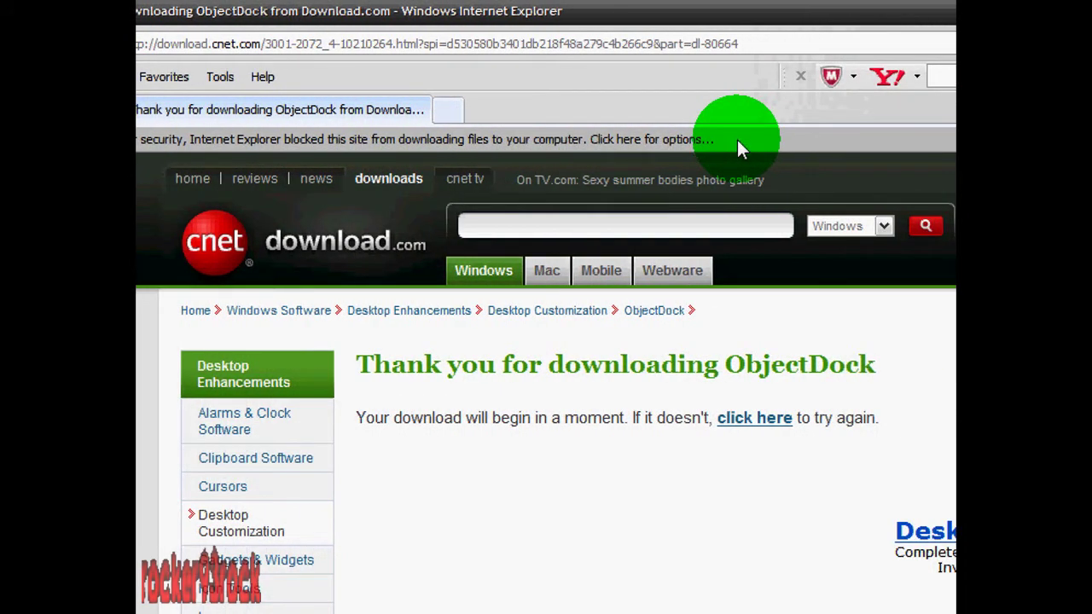
{"action": "left_click", "coordinate": [738, 141]}
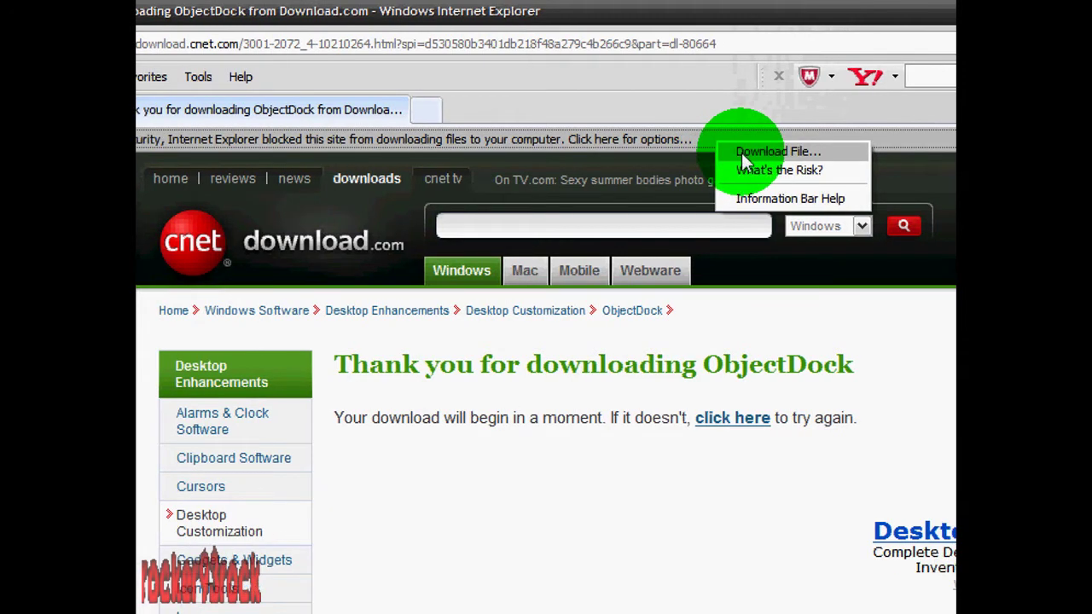
{"action": "left_click", "coordinate": [743, 154]}
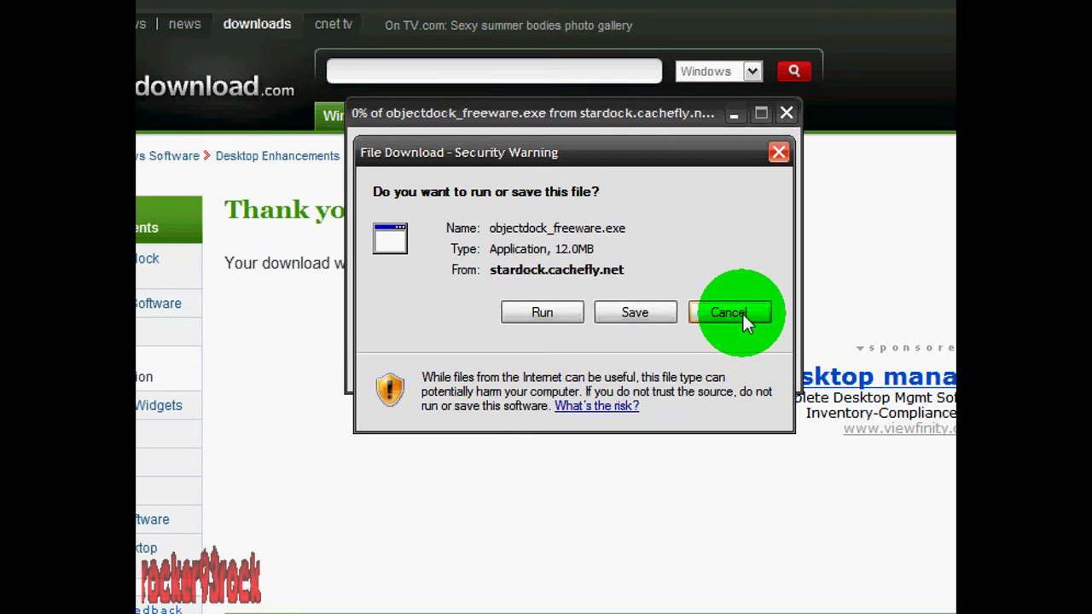
{"action": "left_click", "coordinate": [742, 312]}
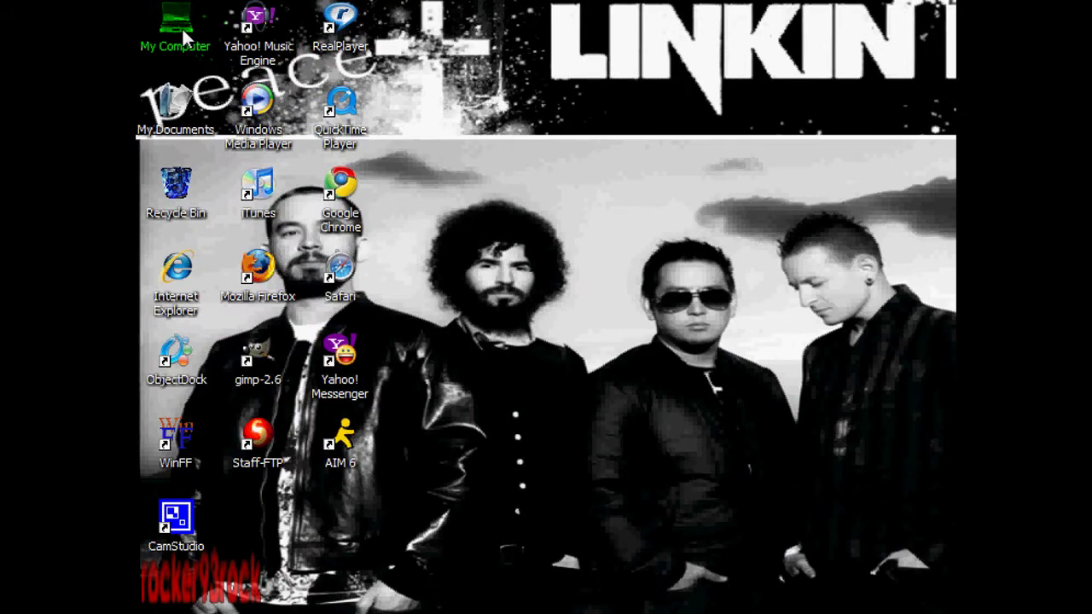
Open the Program Files folder on Local Disk (C:) from My Computer.
{"action": "double_click", "coordinate": [182, 26]}
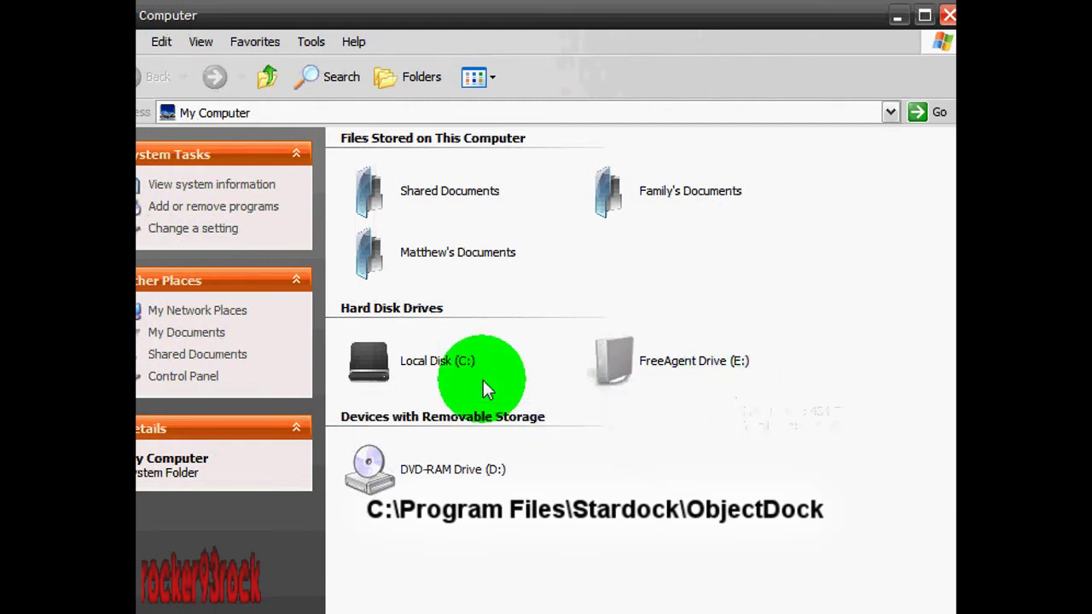
{"action": "left_click", "coordinate": [380, 364]}
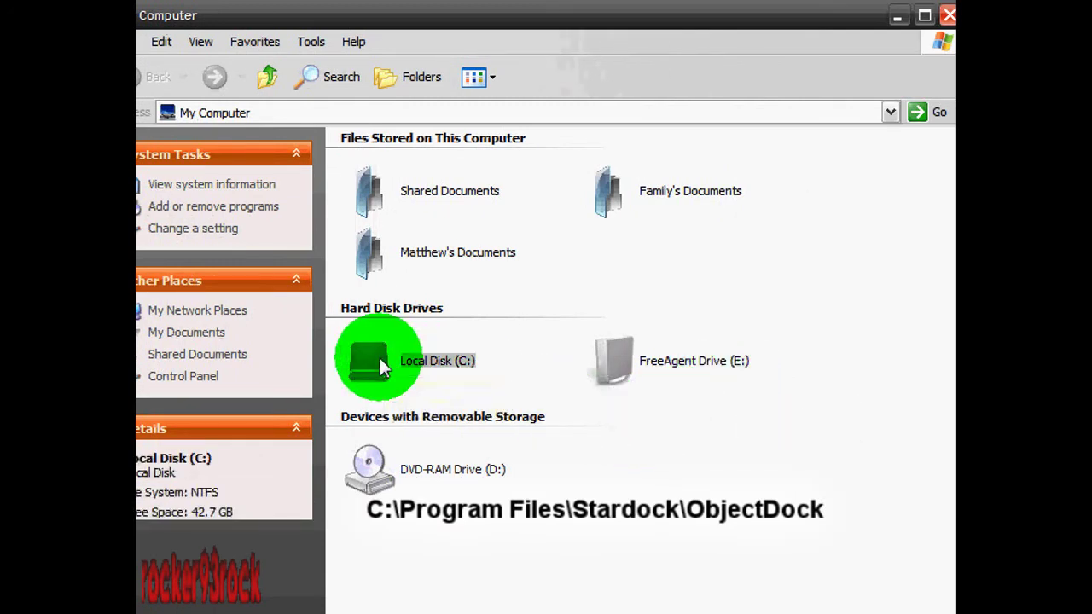
{"action": "double_click", "coordinate": [382, 365]}
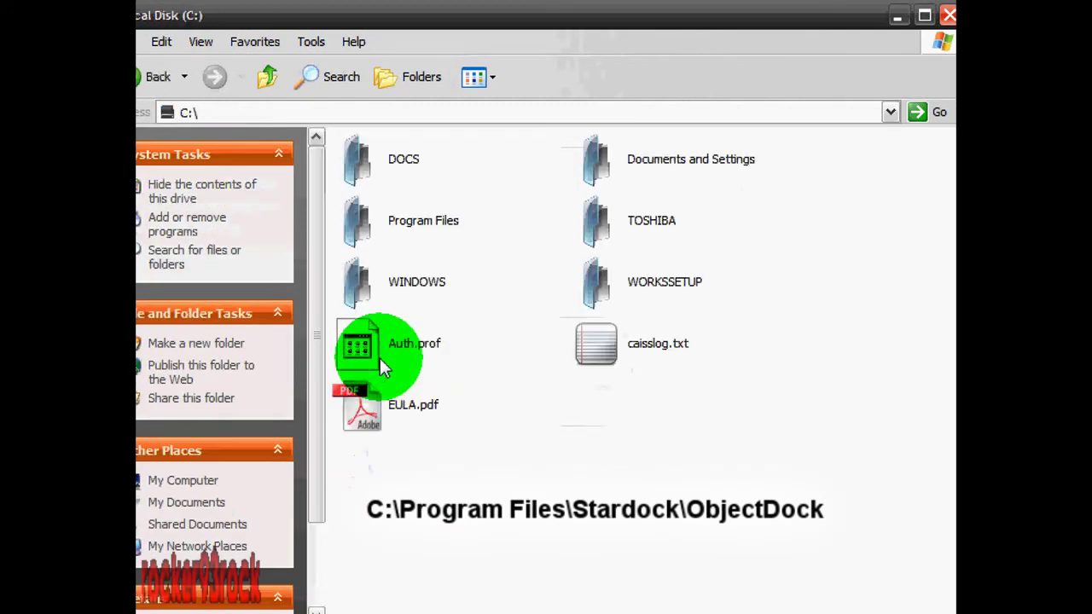
{"action": "double_click", "coordinate": [358, 225]}
Find the Stardock folder in Program Files and open it.
{"action": "scroll", "coordinate": [358, 231], "scroll_direction": "down", "scroll_amount": 3}
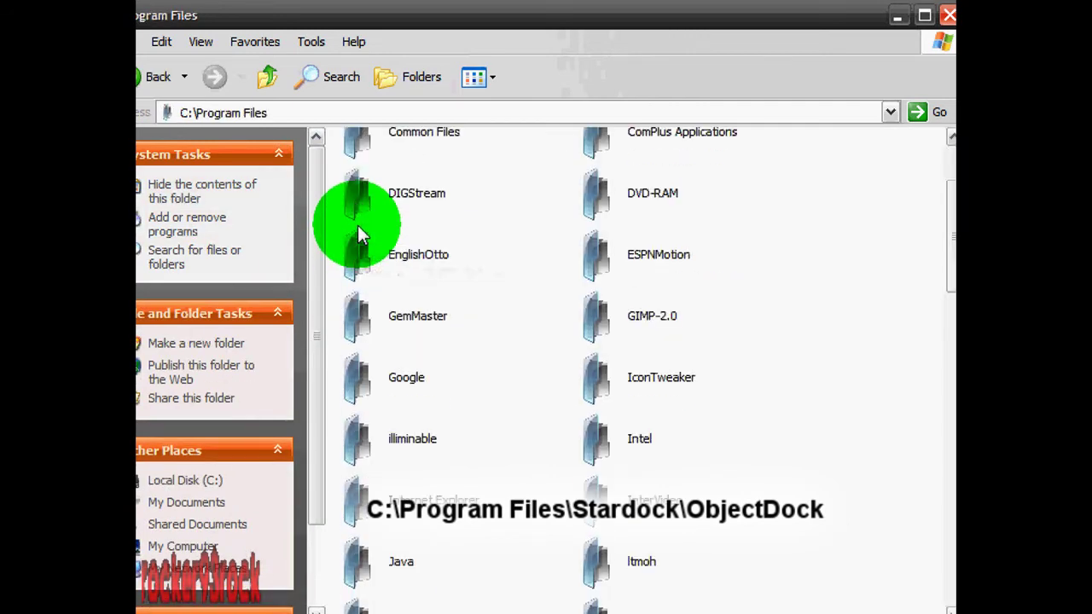
{"action": "scroll", "coordinate": [358, 230], "scroll_direction": "down", "scroll_amount": 5}
{"action": "scroll", "coordinate": [358, 230], "scroll_direction": "down", "scroll_amount": 6}
{"action": "scroll", "coordinate": [358, 230], "scroll_direction": "down", "scroll_amount": 6}
{"action": "scroll", "coordinate": [358, 232], "scroll_direction": "down", "scroll_amount": 3}
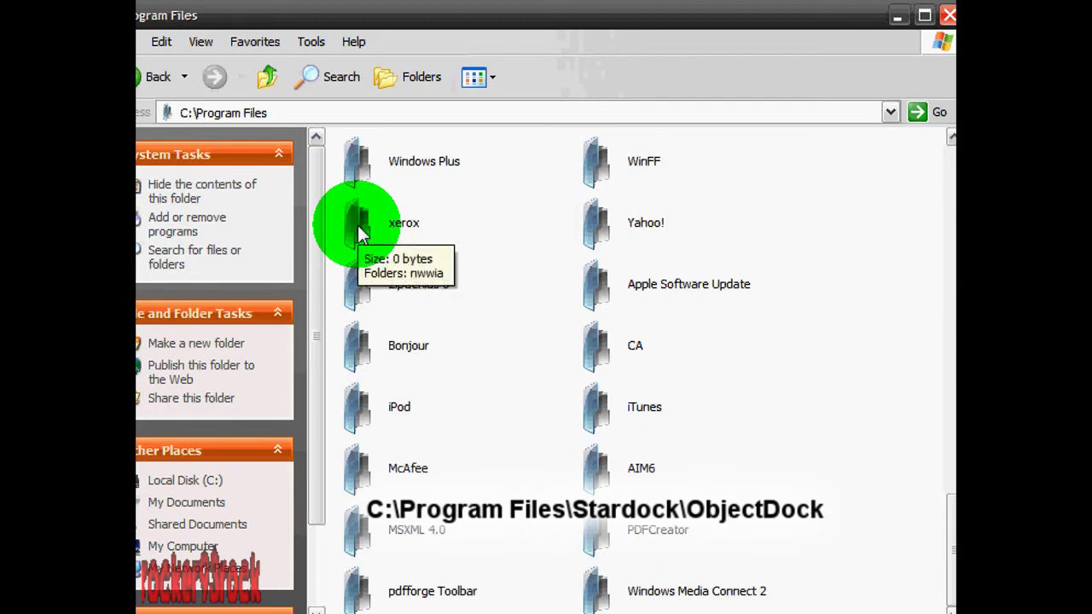
{"action": "scroll", "coordinate": [359, 232], "scroll_direction": "up", "scroll_amount": 2}
{"action": "scroll", "coordinate": [357, 225], "scroll_direction": "up", "scroll_amount": 2}
{"action": "scroll", "coordinate": [357, 225], "scroll_direction": "up", "scroll_amount": 5}
{"action": "scroll", "coordinate": [358, 225], "scroll_direction": "up", "scroll_amount": 2}
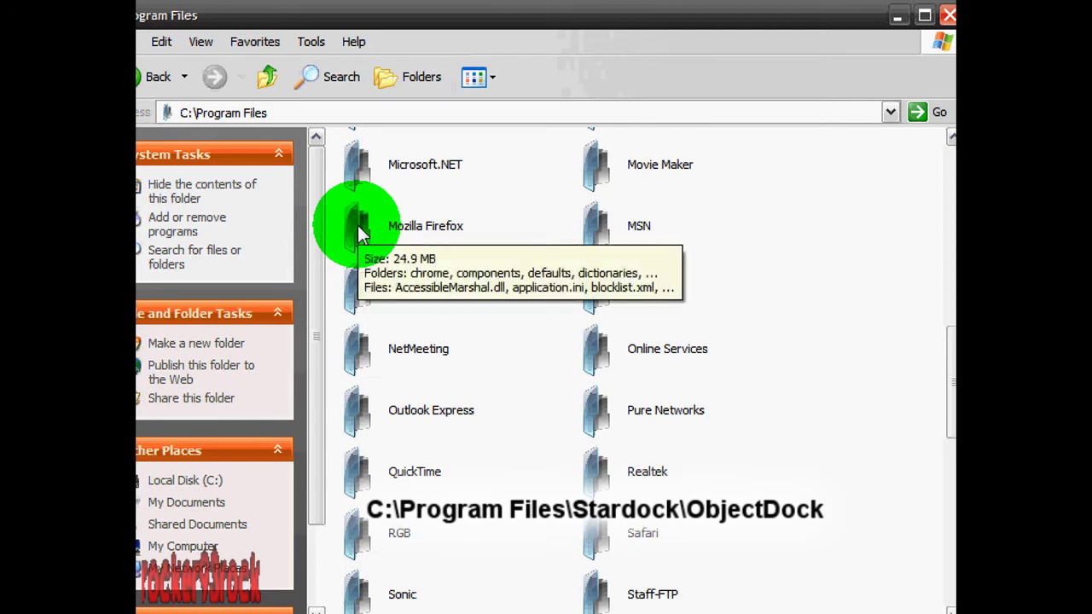
{"action": "scroll", "coordinate": [359, 233], "scroll_direction": "down", "scroll_amount": 2}
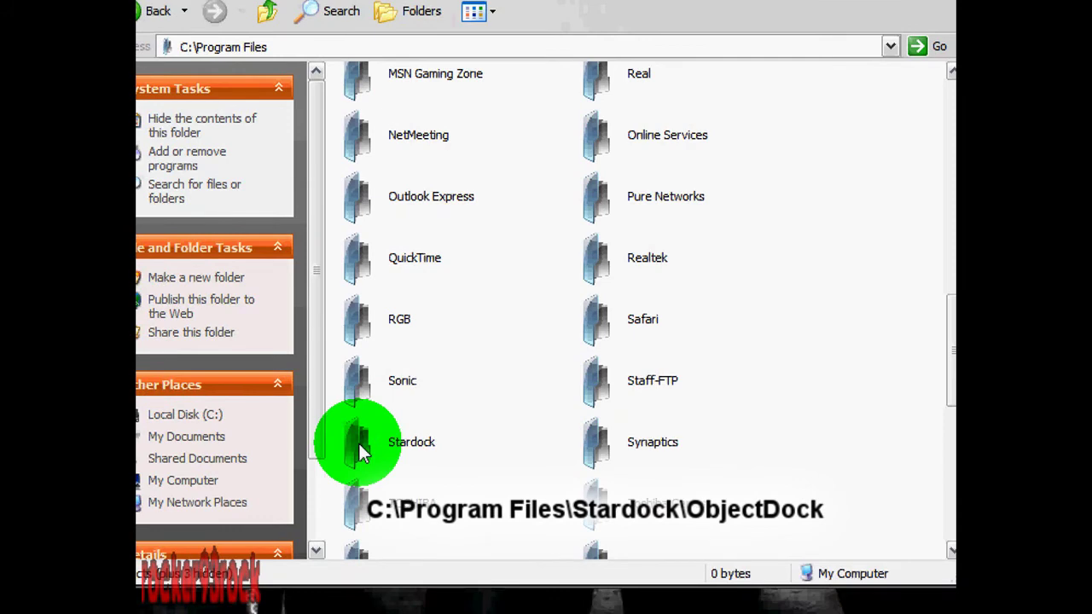
{"action": "double_click", "coordinate": [361, 453]}
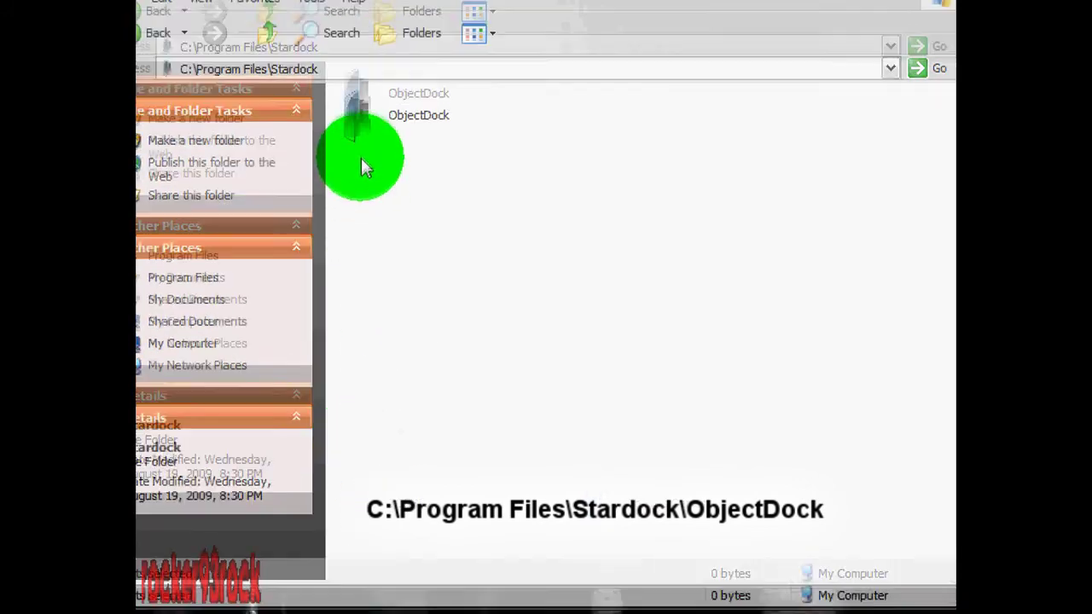
Open the ObjectDock folder and run ObjectDock.exe.
{"action": "double_click", "coordinate": [353, 164]}
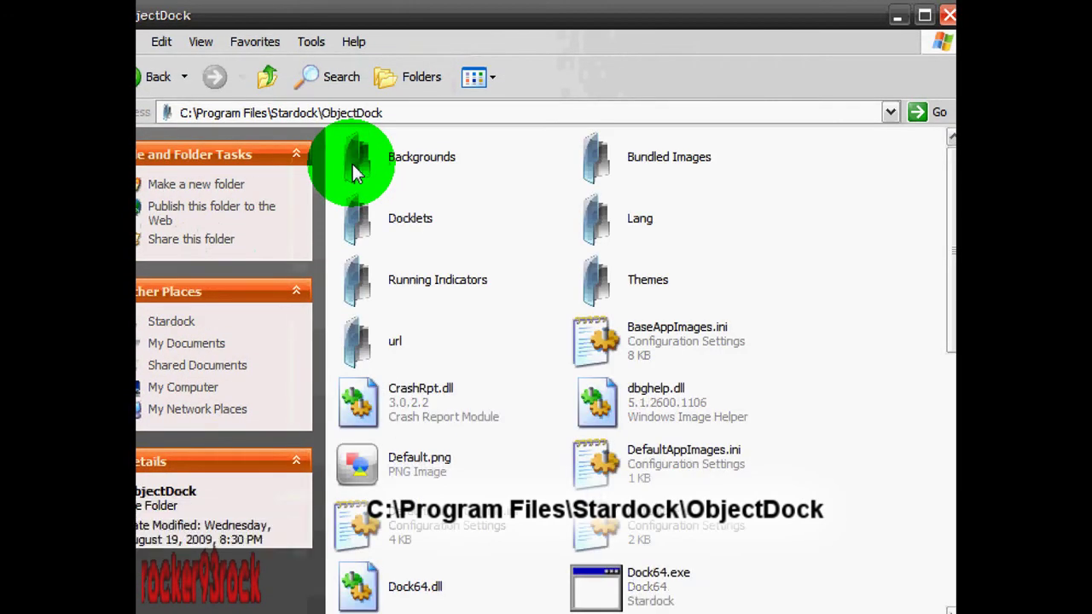
{"action": "scroll", "coordinate": [353, 164], "scroll_direction": "down", "scroll_amount": 5}
{"action": "scroll", "coordinate": [353, 164], "scroll_direction": "down", "scroll_amount": 2}
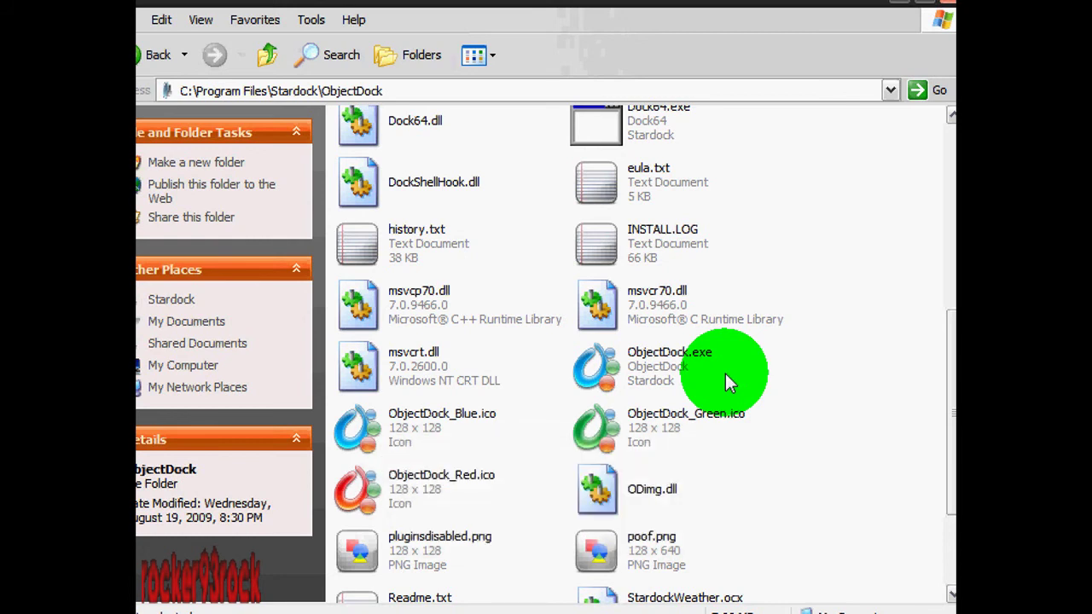
{"action": "left_click", "coordinate": [672, 368]}
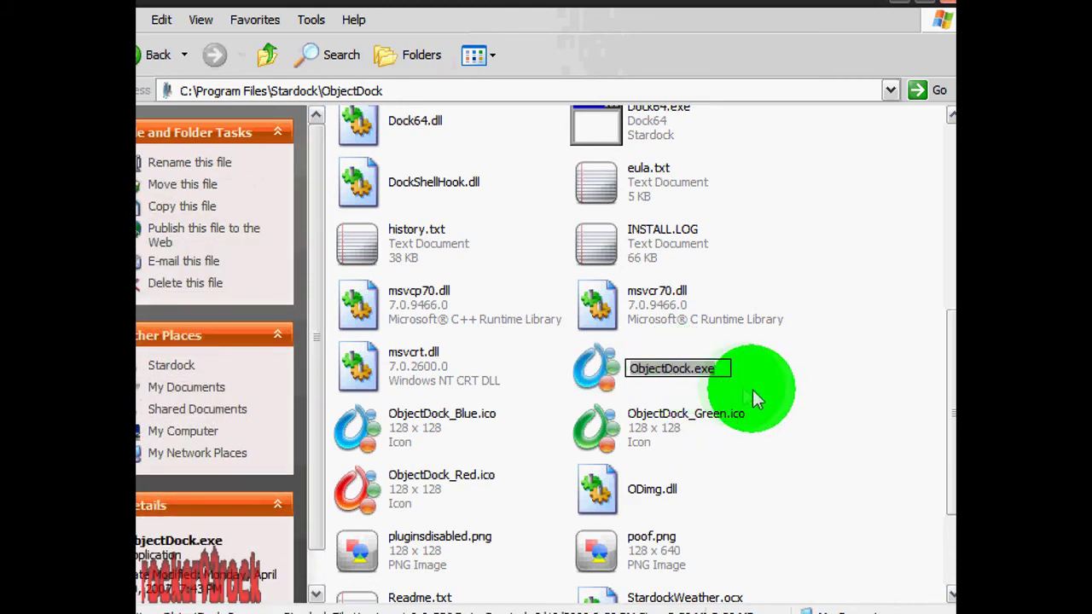
{"action": "double_click", "coordinate": [649, 367]}
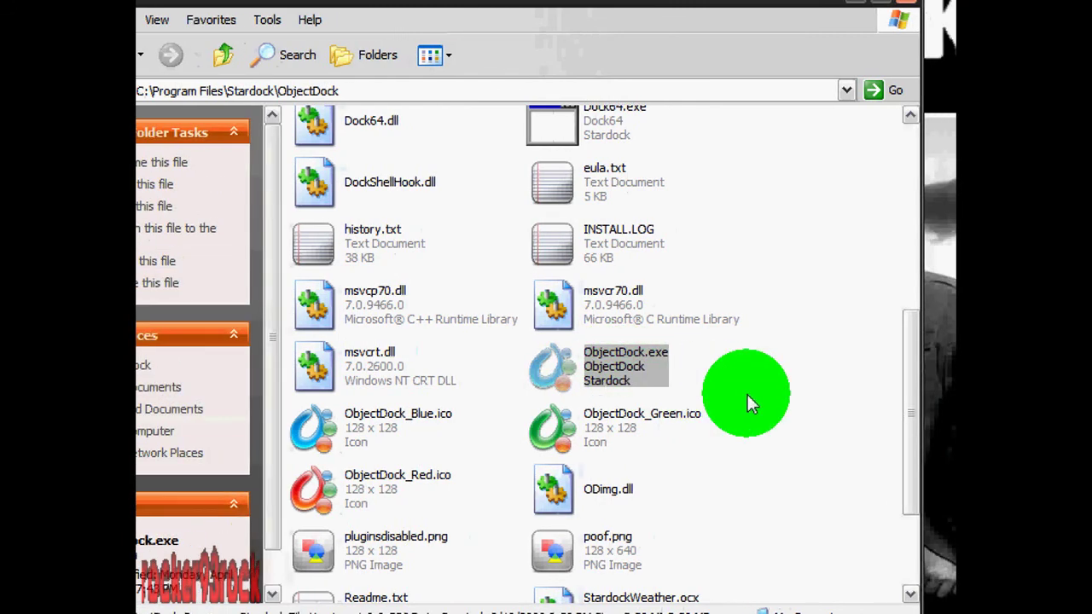